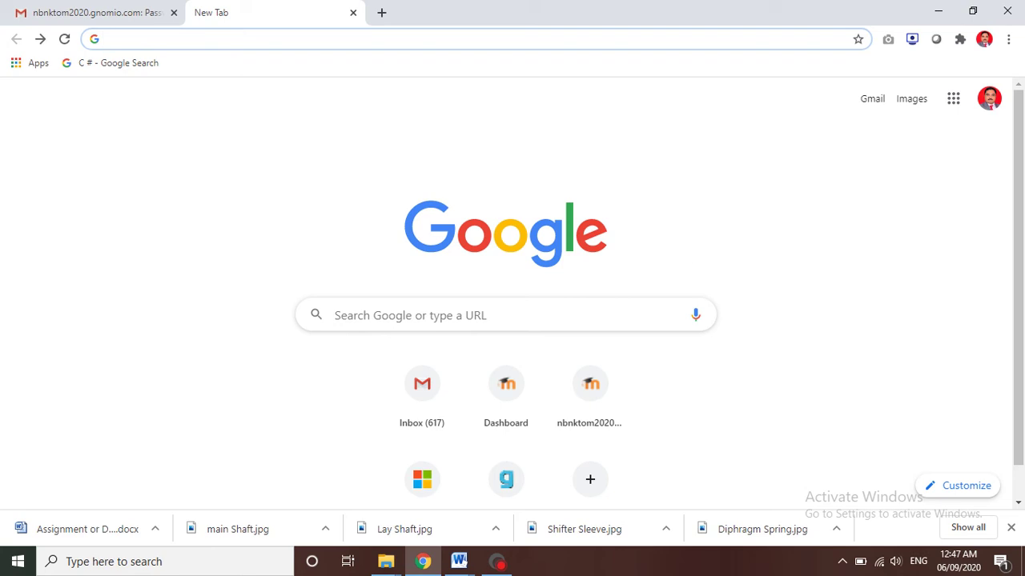
left_click(336, 315)
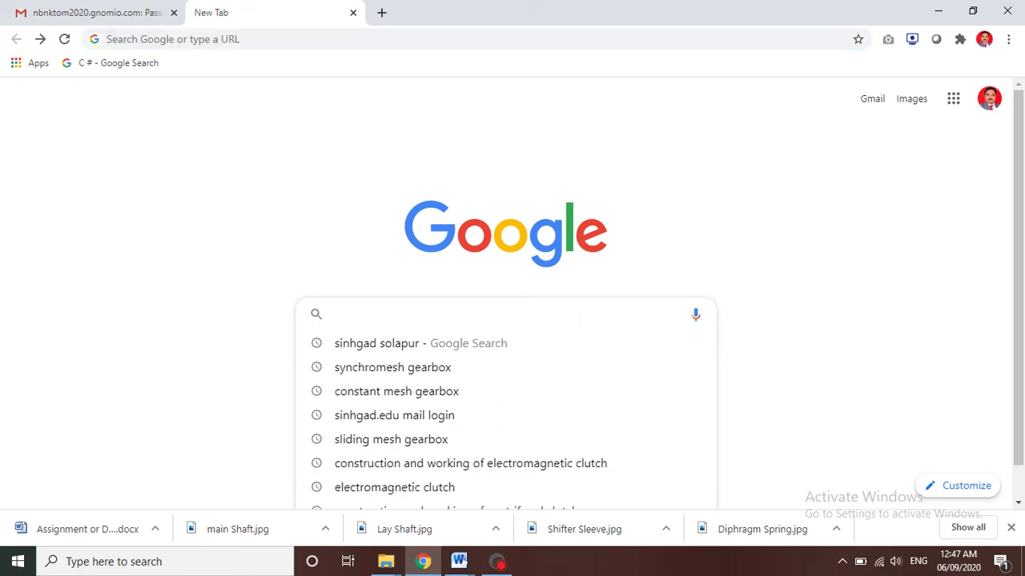
type("https://ktomshl.gnomio.com/")
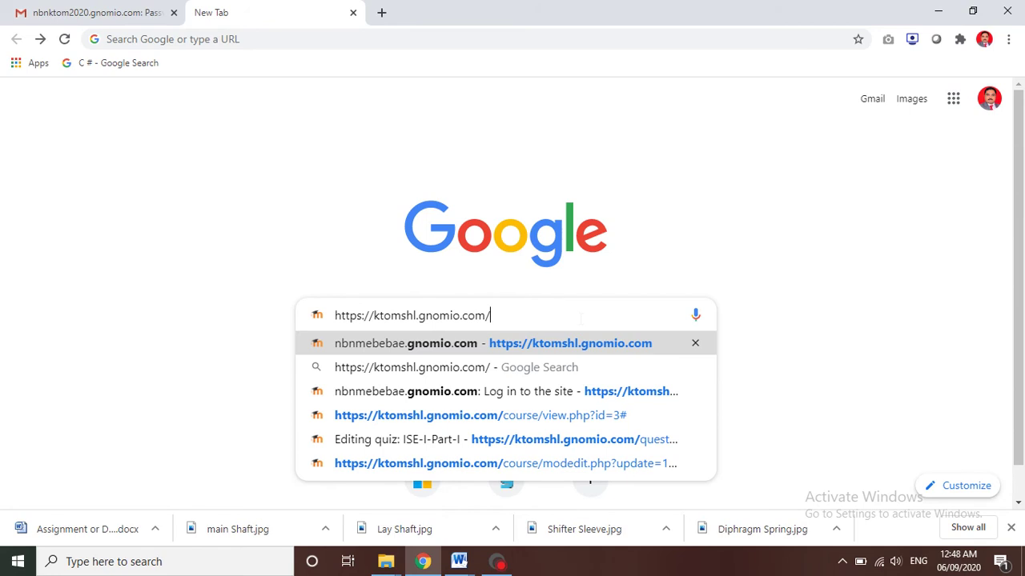
key("Return")
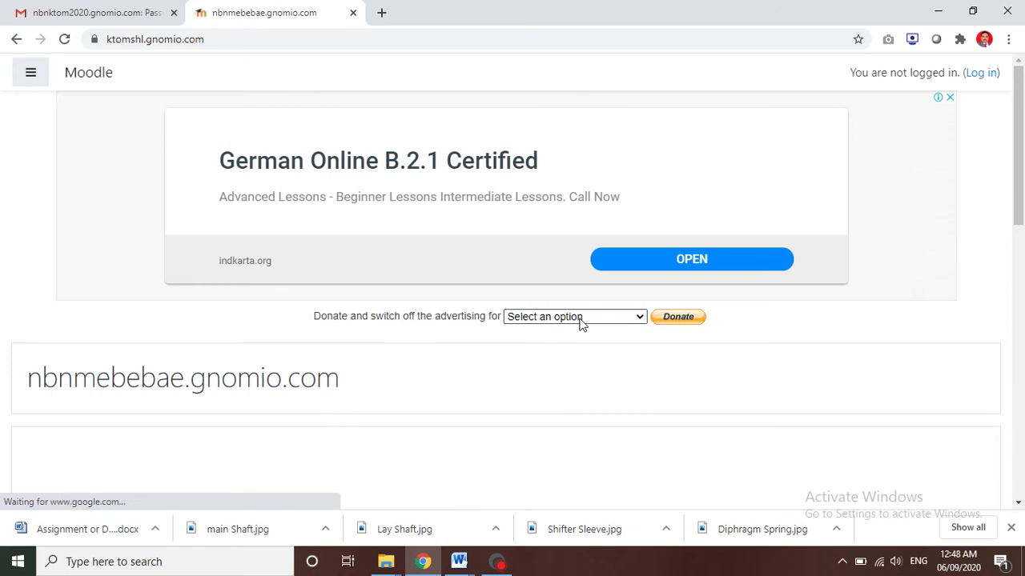
- Log in to the Moodle site with the prefilled username and the account password
left_click(975, 77)
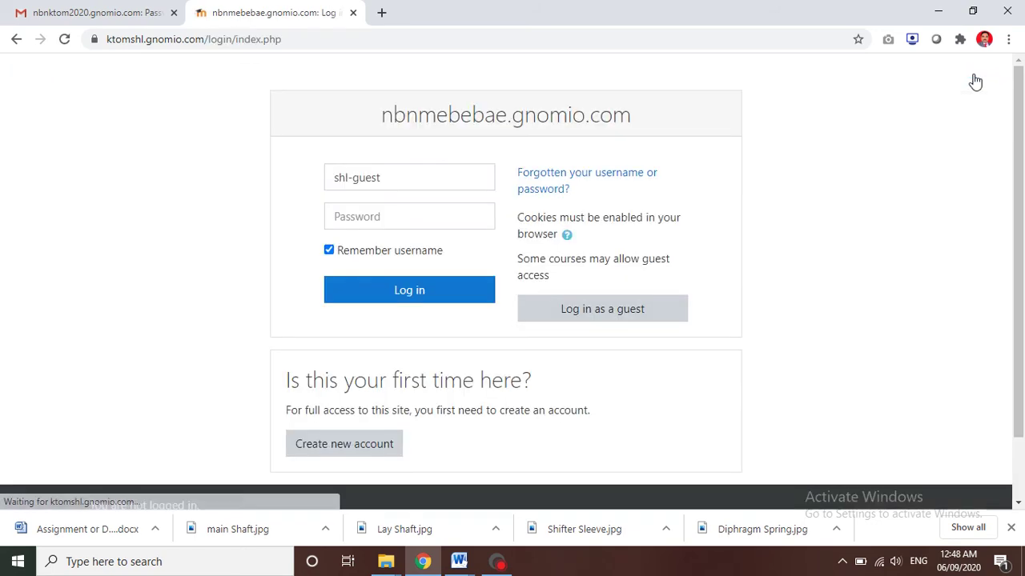
left_click(395, 225)
type("•••••••••")
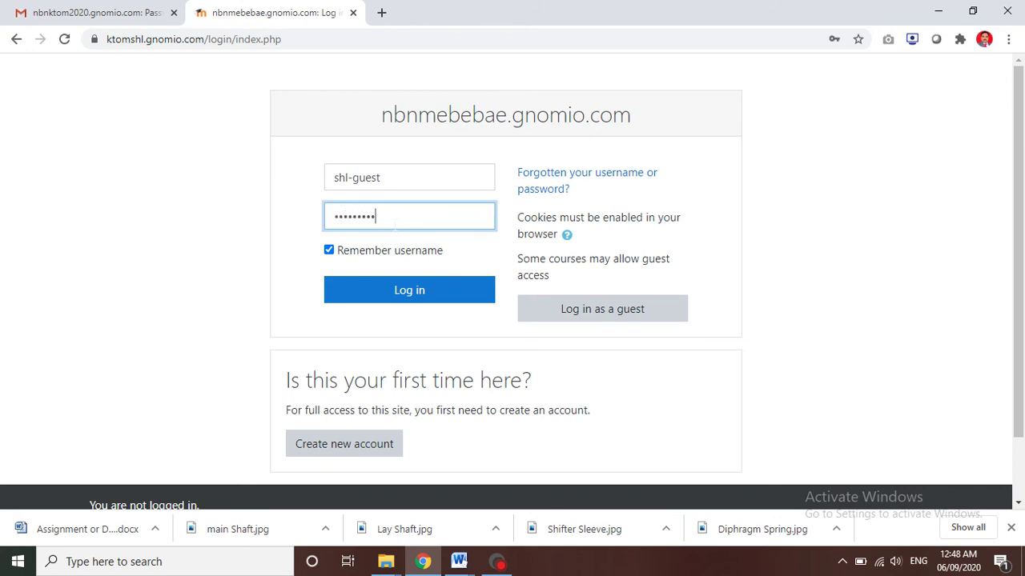
left_click(406, 293)
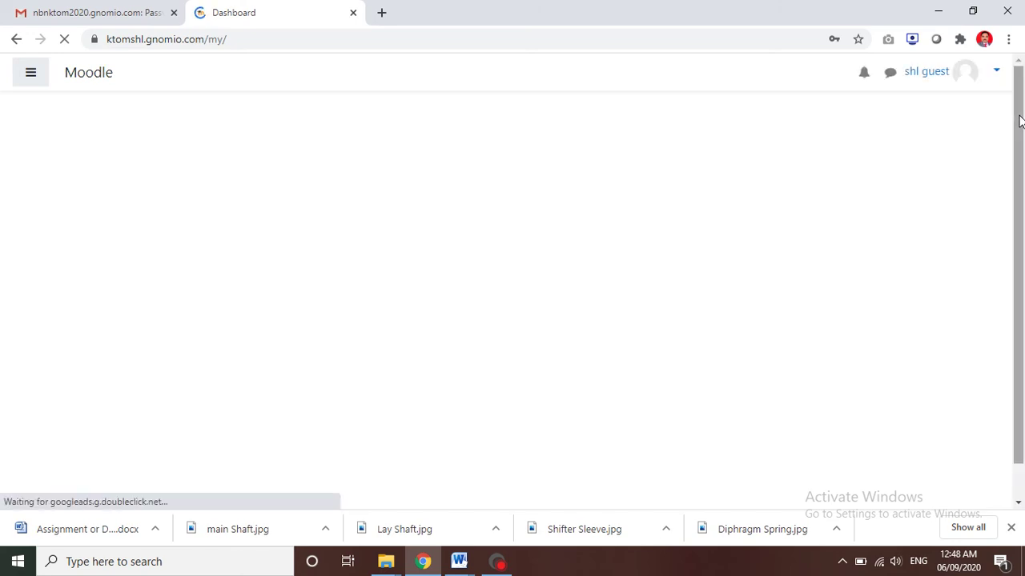
- Open the Automobile Engineering course and its Topic 11 activity "Submission of Assignment or Descriptive Questions Answer"
left_click_drag(1020, 120, 1022, 213)
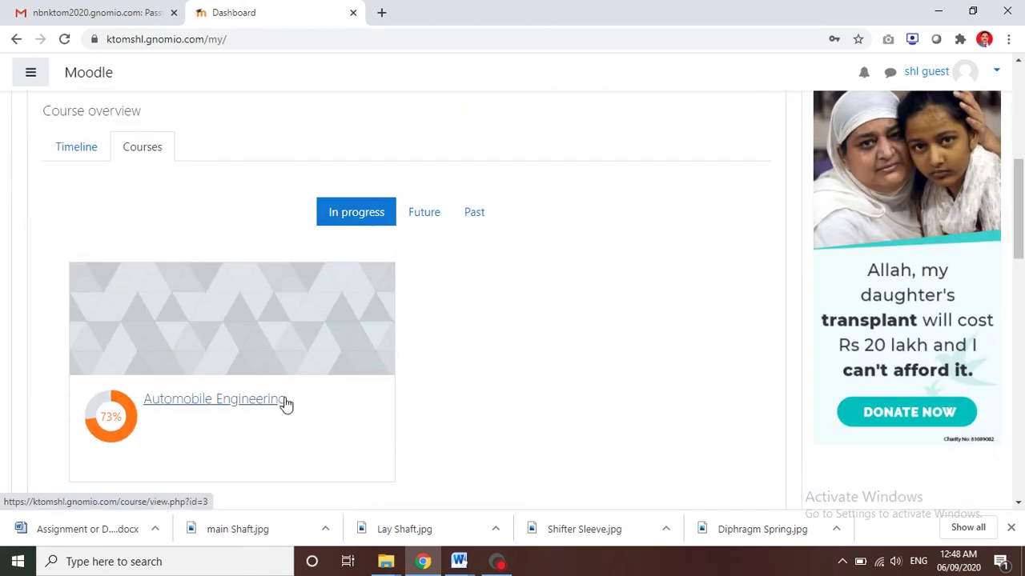
left_click(253, 409)
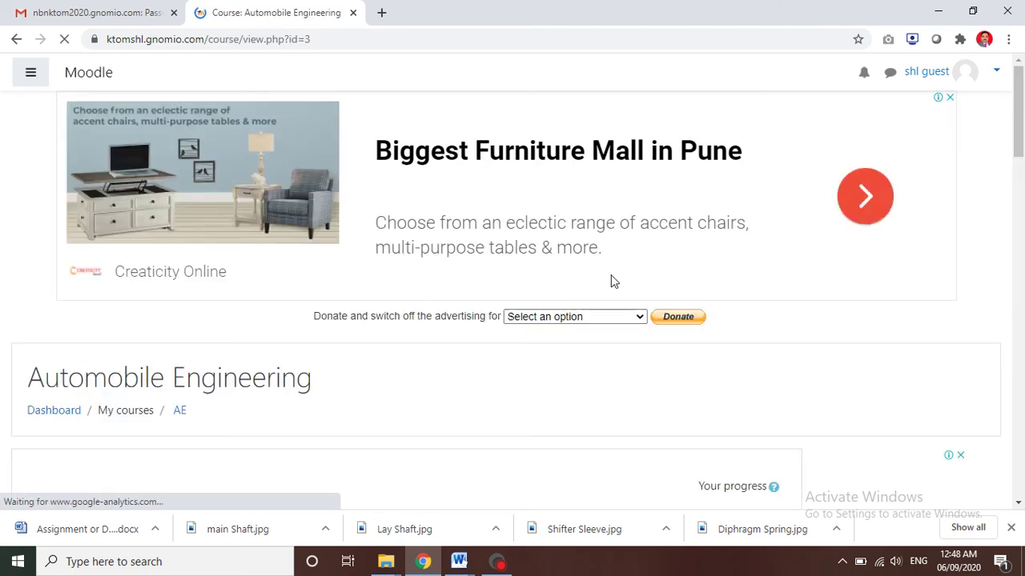
left_click_drag(1019, 86, 1022, 356)
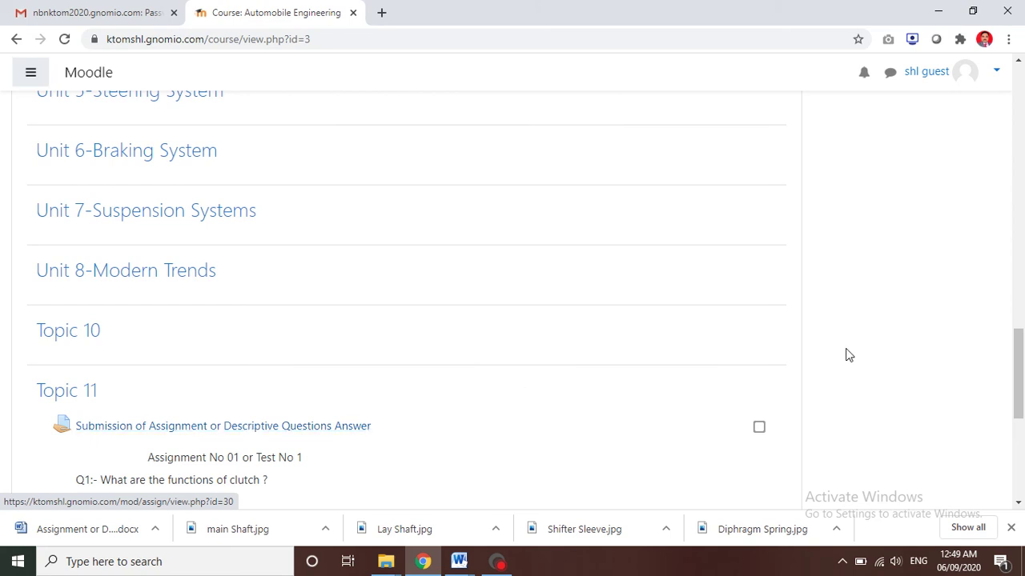
scroll(1018, 361, "down", 2)
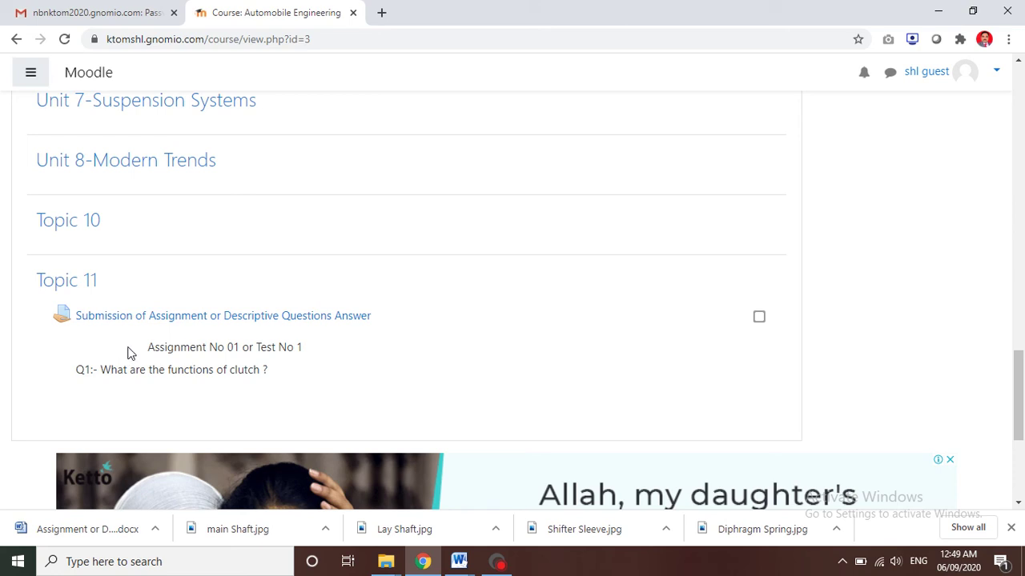
left_click(167, 317)
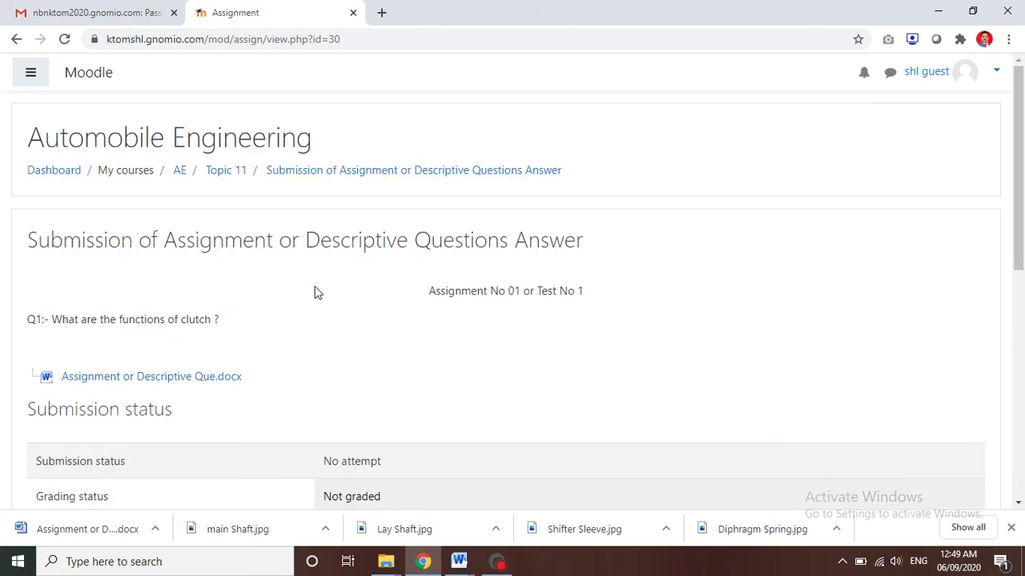
- Download the attached Assignment or Descriptive Que.docx, view its question in Word, and put the document away
left_click(175, 378)
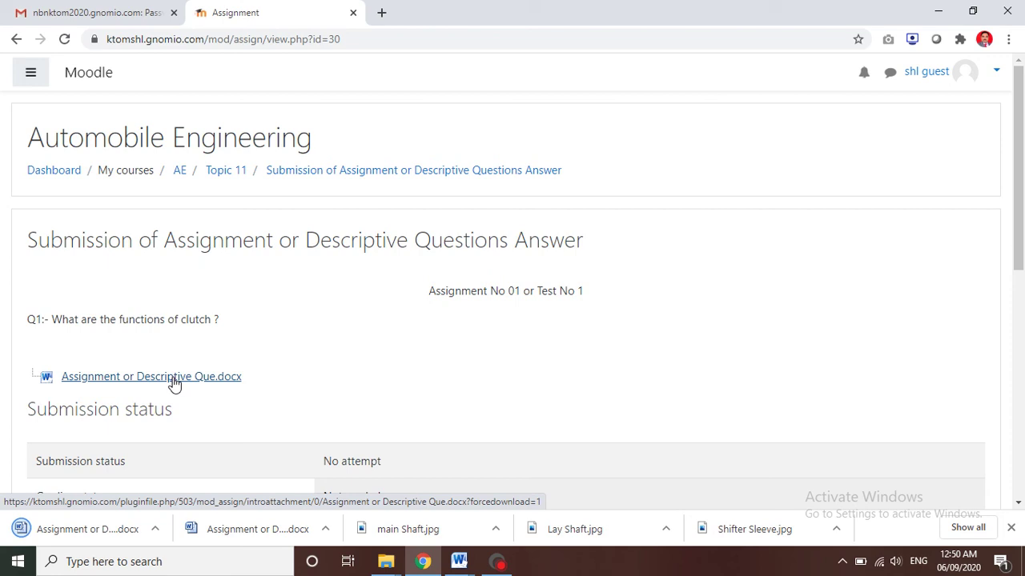
left_click(102, 536)
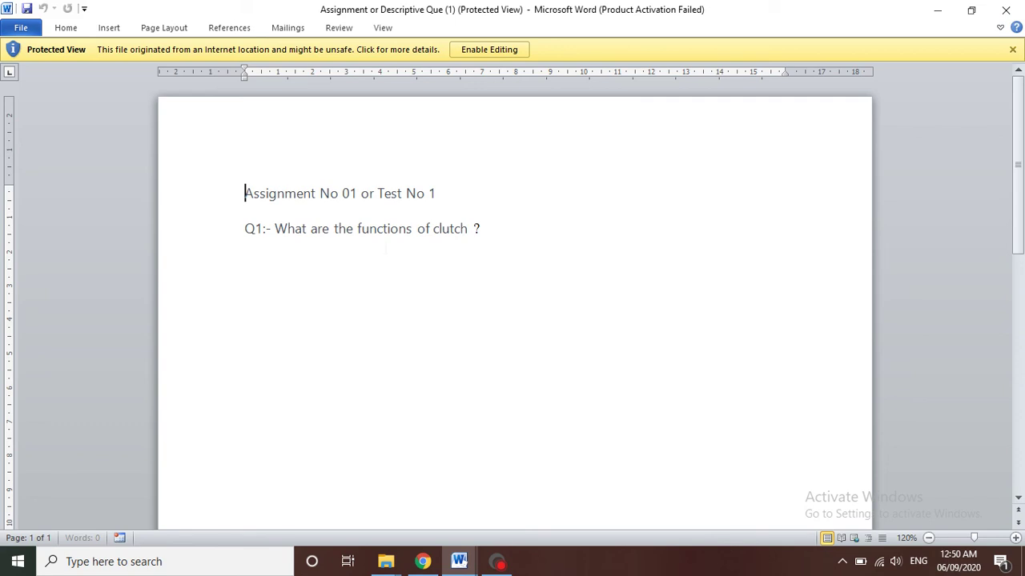
left_click(937, 14)
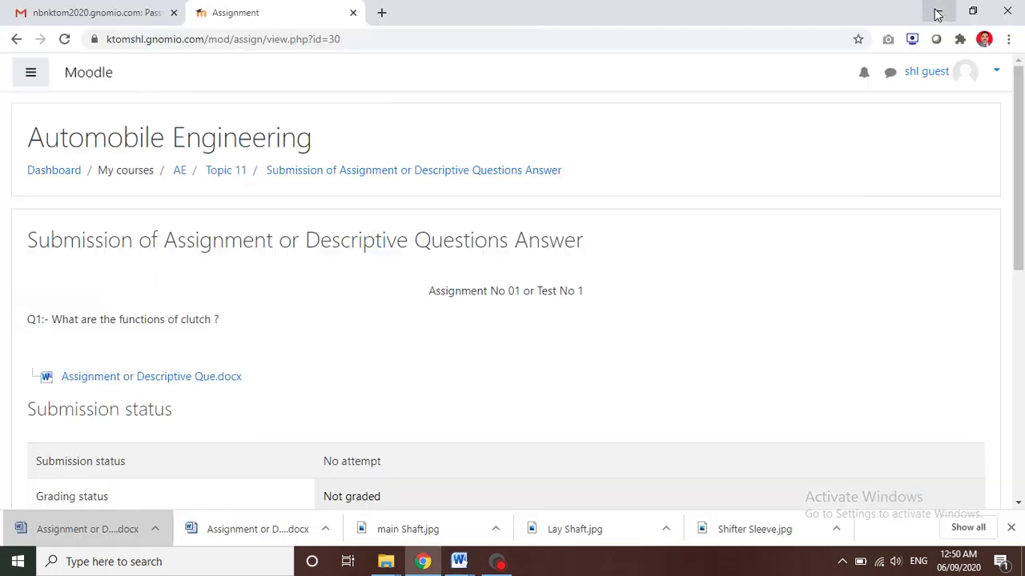
- Minimize the browser, file explorer, Captura and remaining Word windows to reach the desktop
left_click(938, 14)
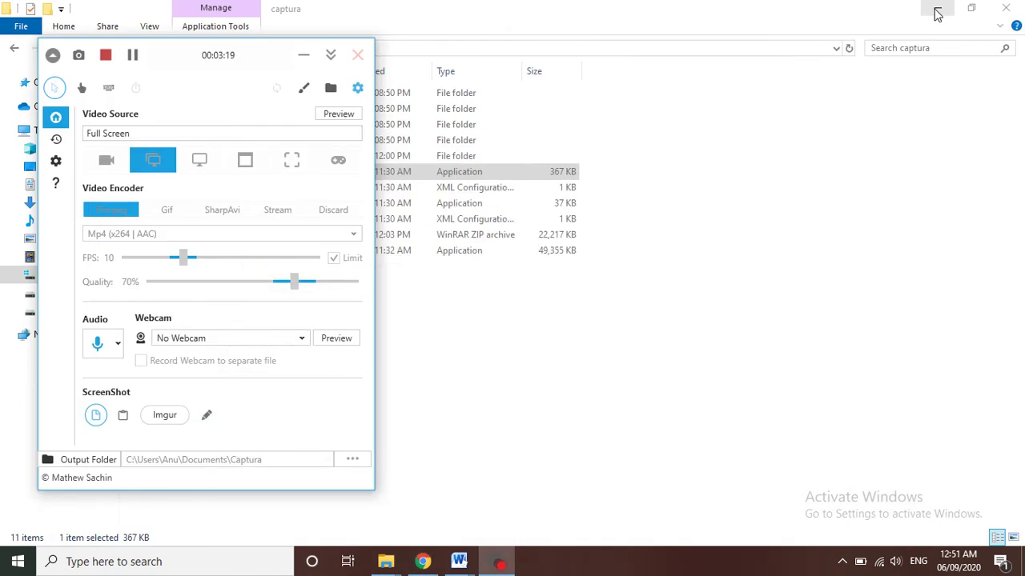
left_click(937, 14)
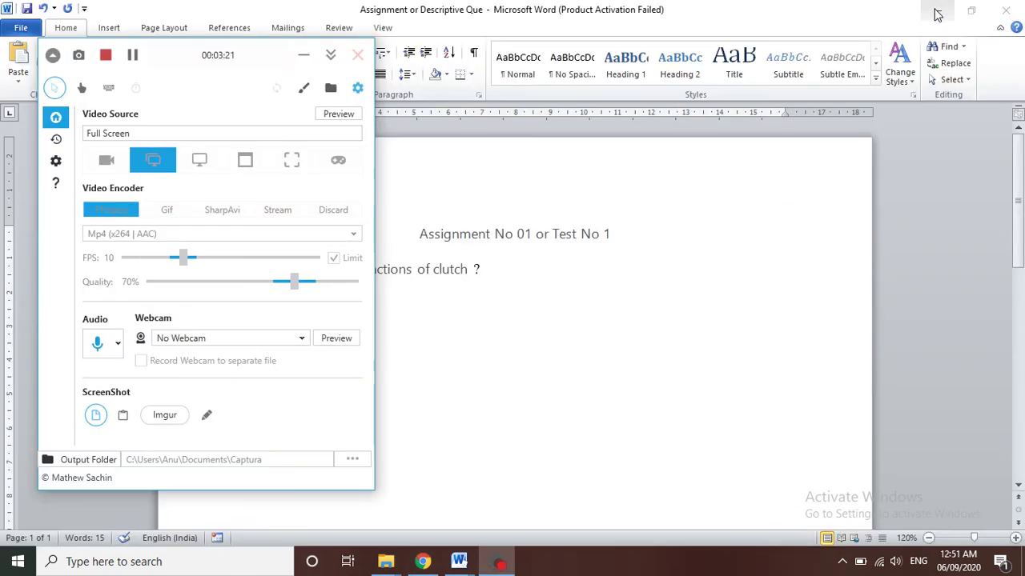
left_click(303, 55)
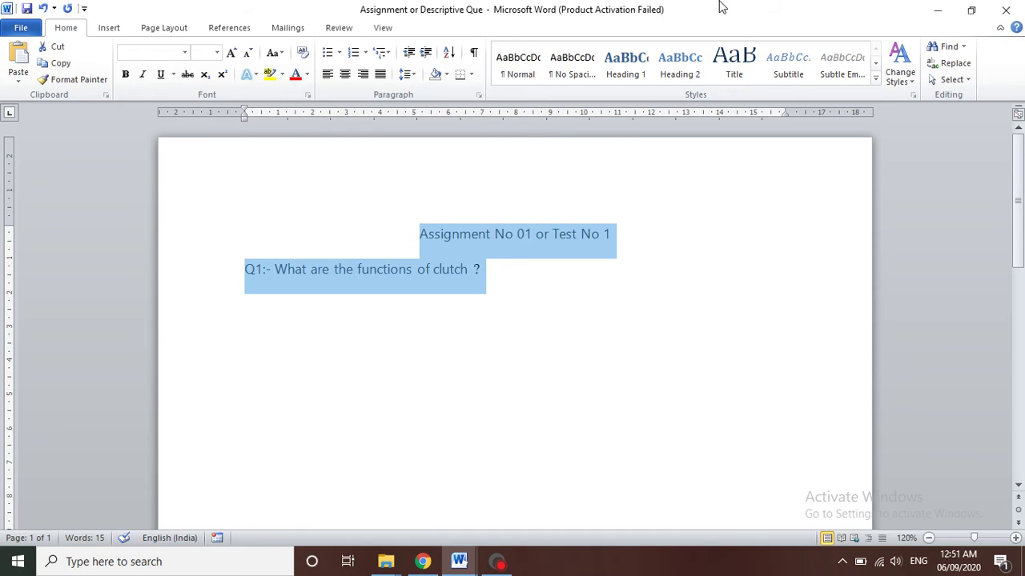
left_click(937, 9)
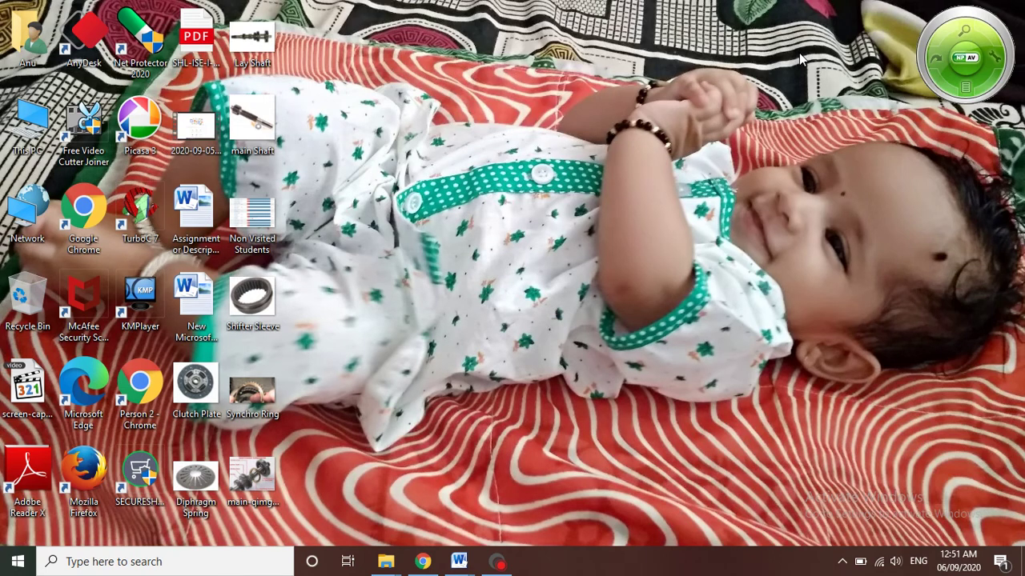
- Open SHL-ISE-I-BE-B-01 from the desktop in Adobe Reader and review the answer pages from the start
left_click(204, 36)
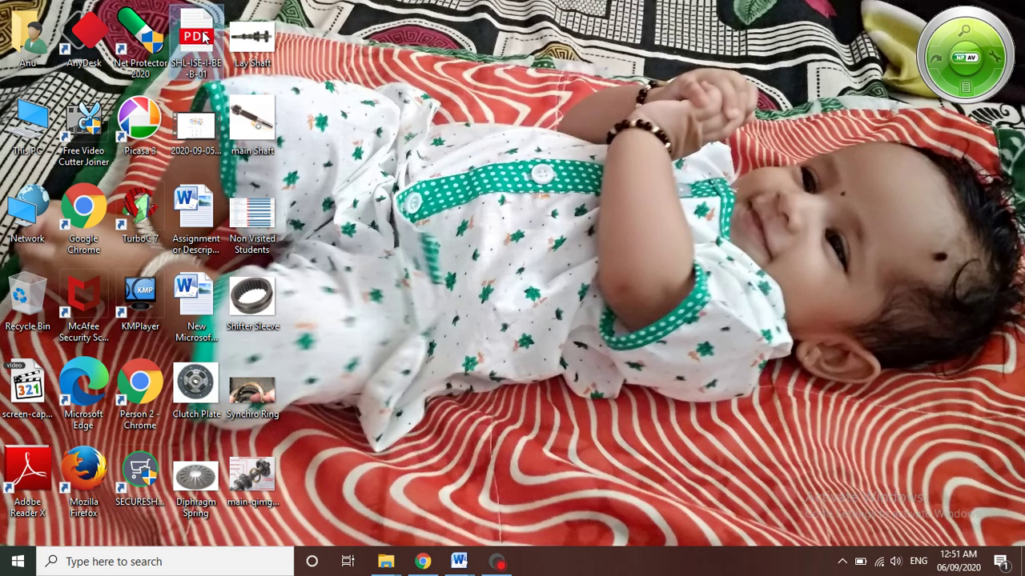
right_click(203, 33)
mouse_move(318, 117)
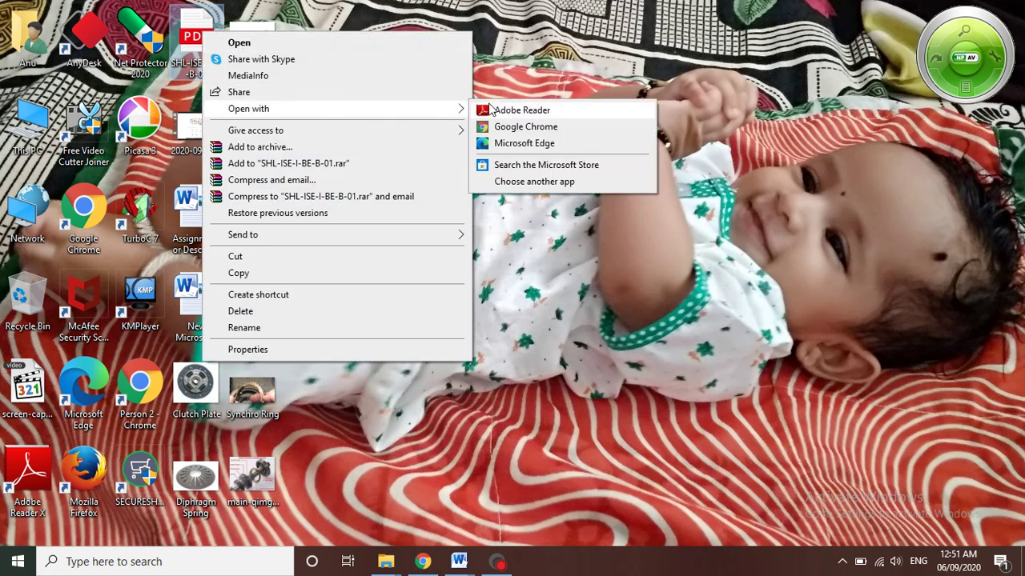
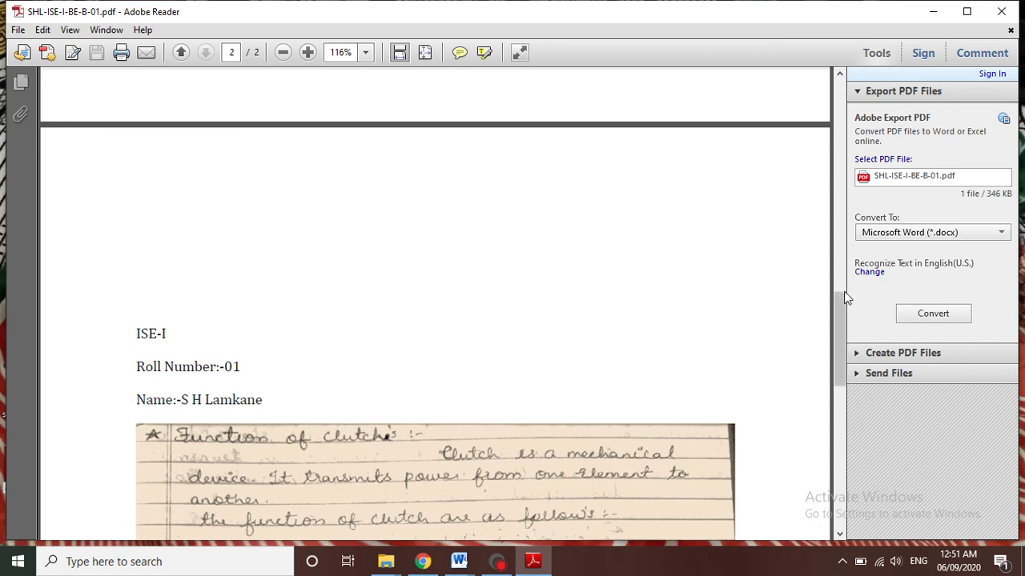
left_click_drag(842, 318, 831, 107)
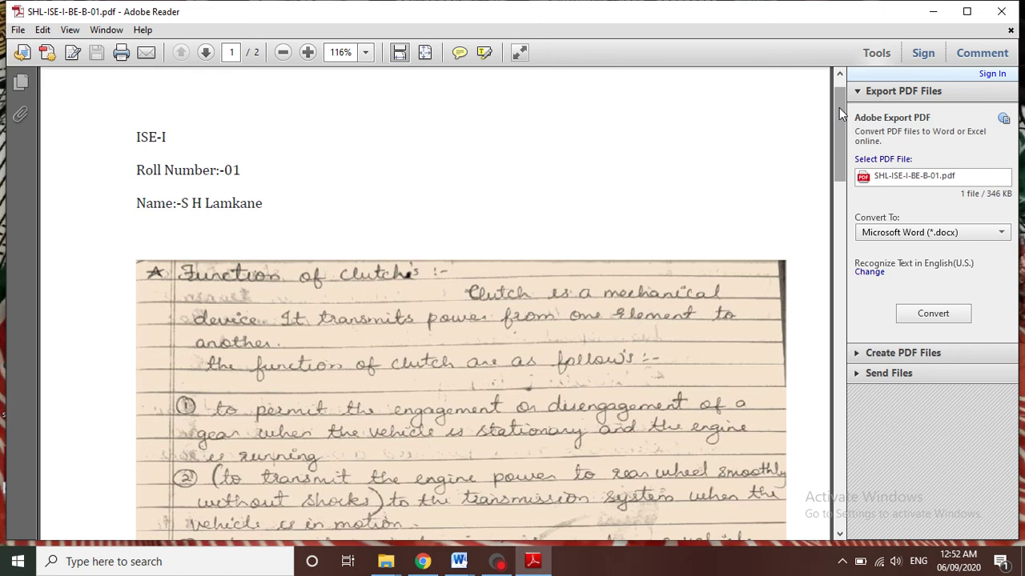
left_click_drag(839, 109, 839, 88)
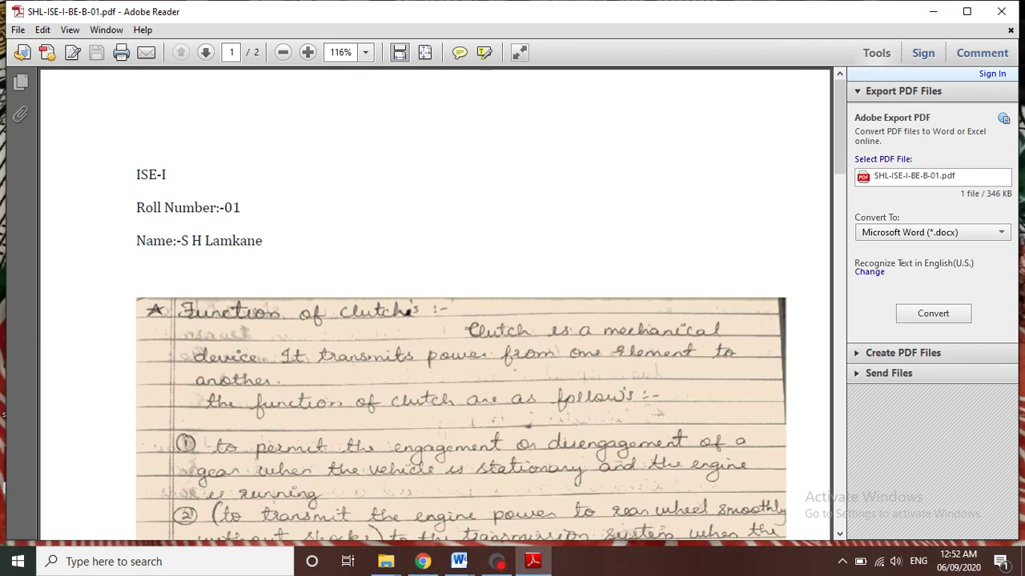
- Switch back to Chrome, reopen the Topic 11 assignment from the course page, and start adding a submission
left_click(430, 563)
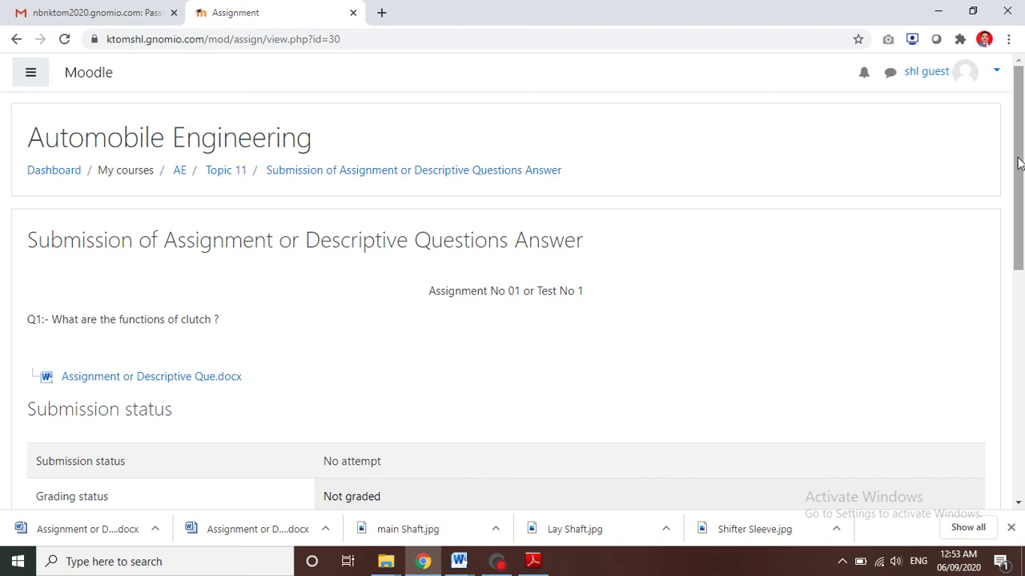
left_click_drag(1018, 160, 1020, 293)
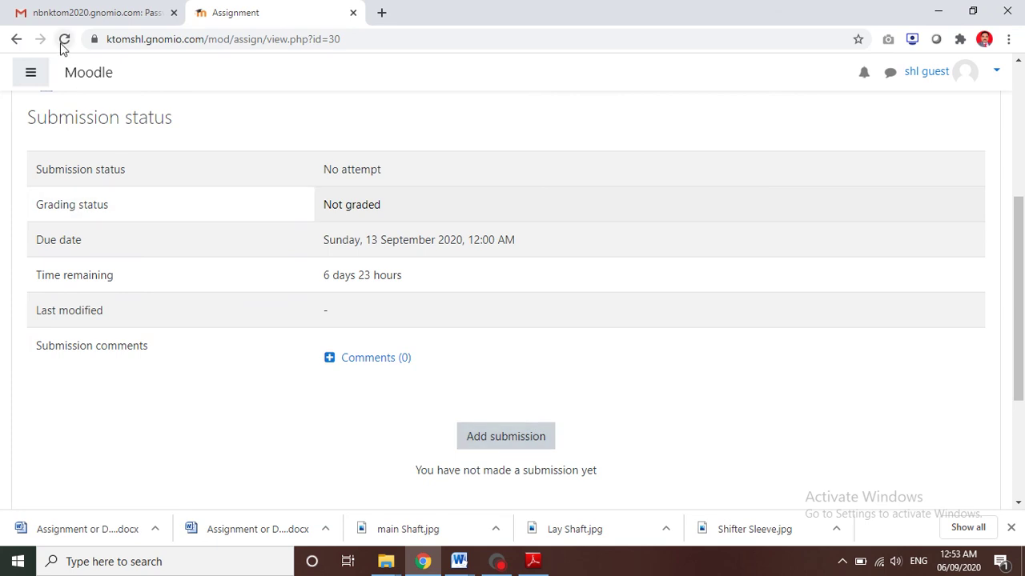
left_click(16, 41)
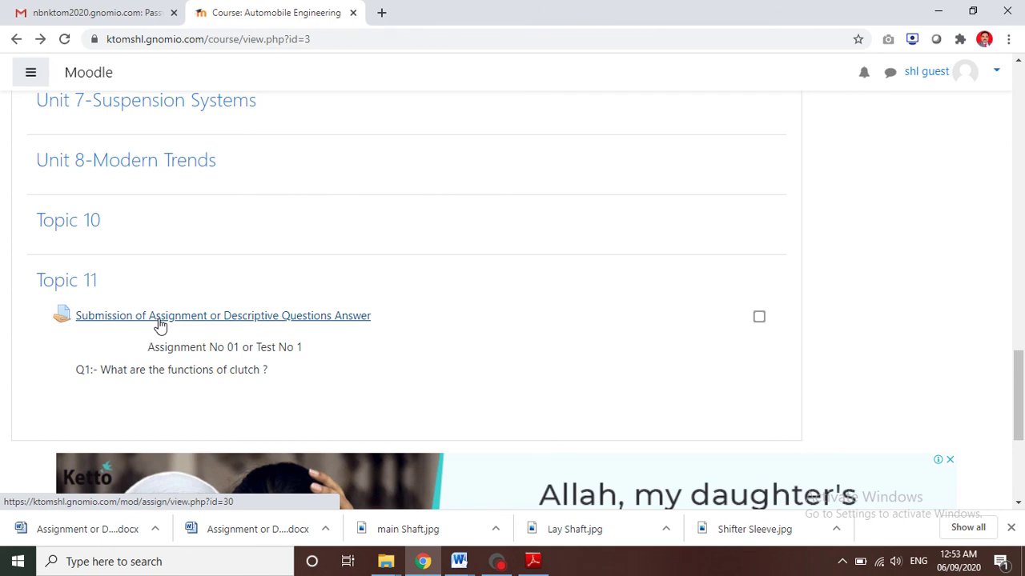
left_click(160, 320)
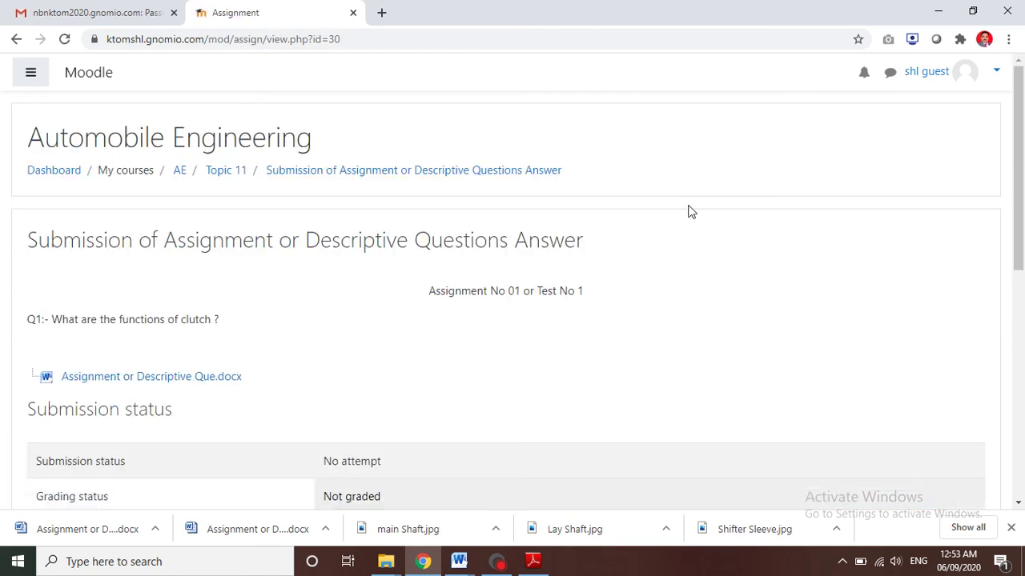
left_click_drag(1022, 102, 1023, 233)
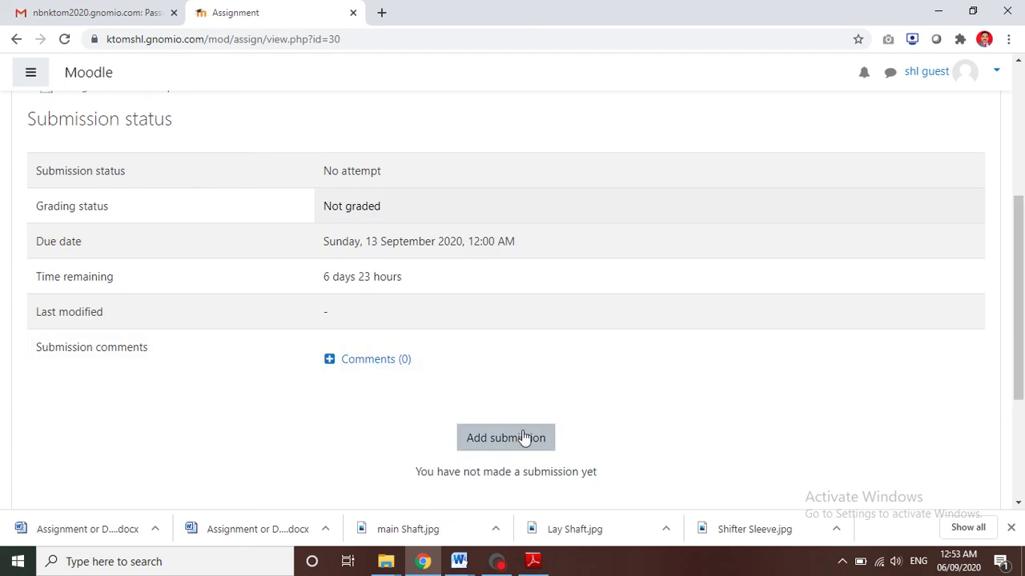
left_click(524, 437)
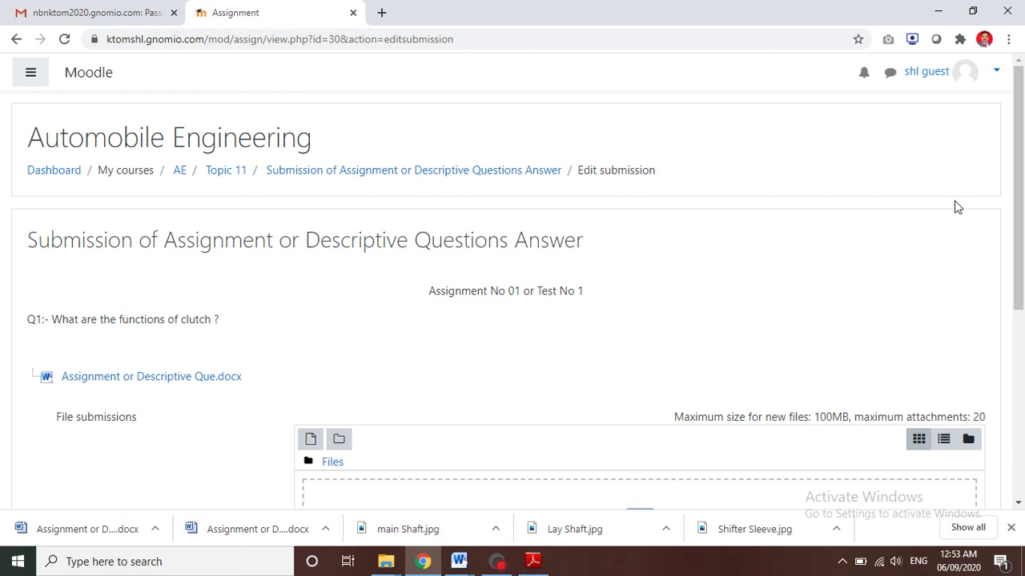
- Upload SHL-ISE-I-BE-B-01.pdf from the Desktop folder to the assignment's file submissions
left_click_drag(1019, 182, 1018, 229)
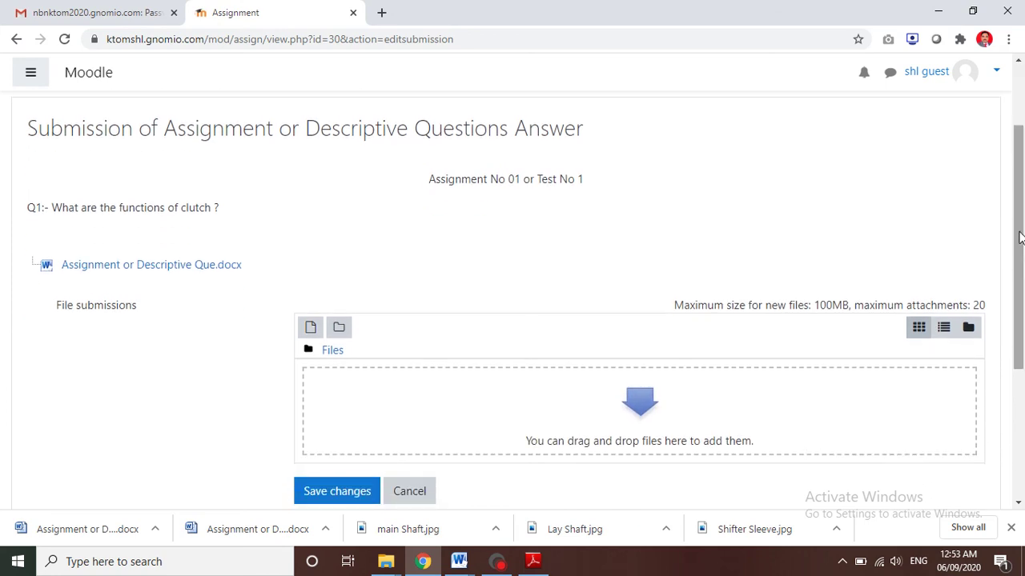
left_click(616, 410)
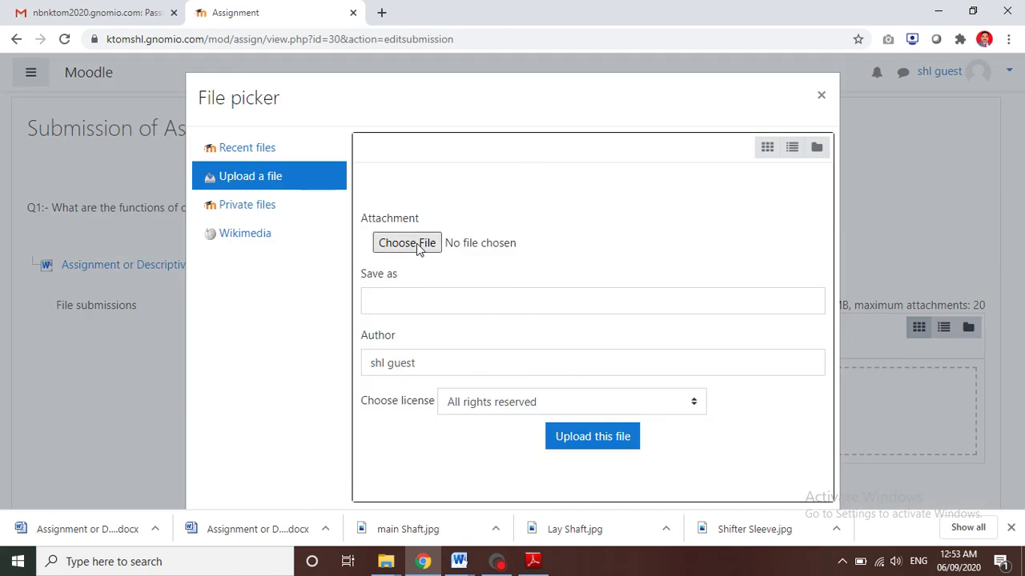
left_click(416, 249)
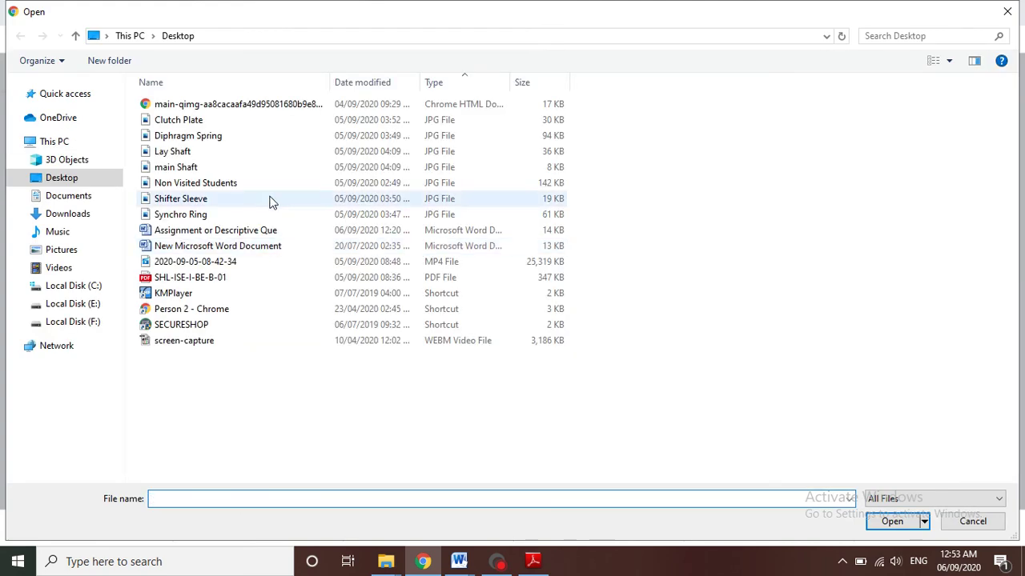
left_click(197, 280)
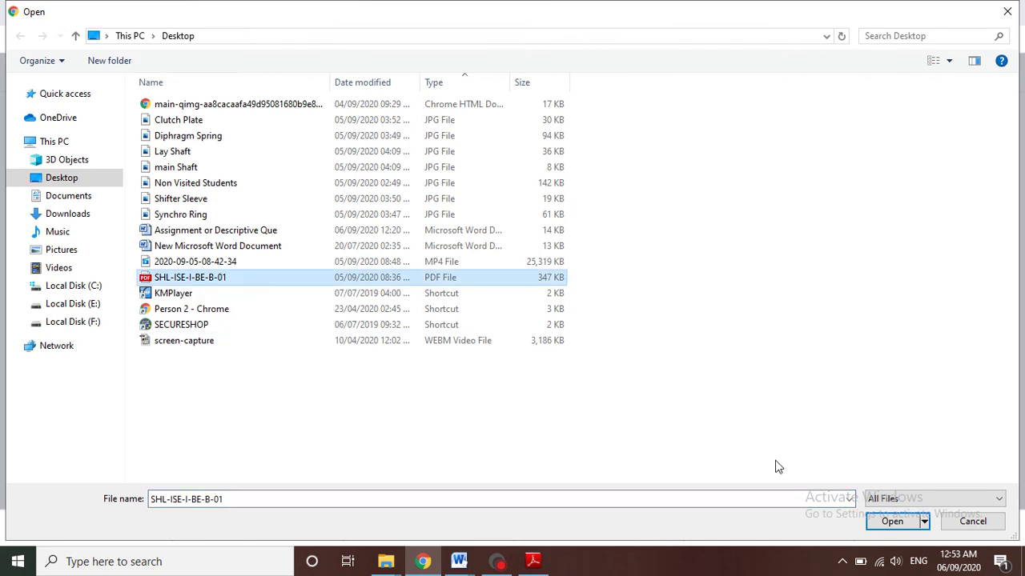
left_click(894, 519)
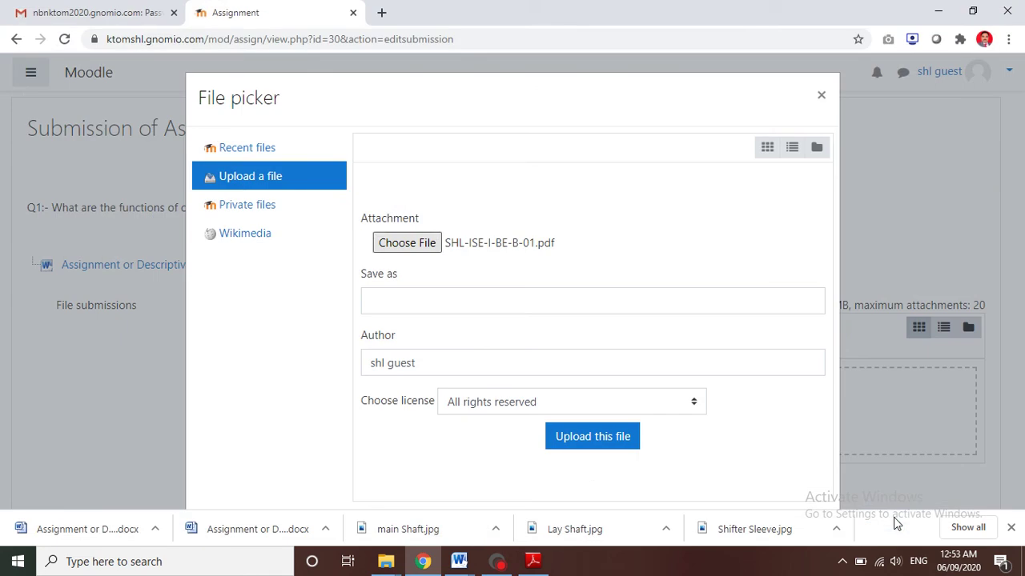
left_click(585, 440)
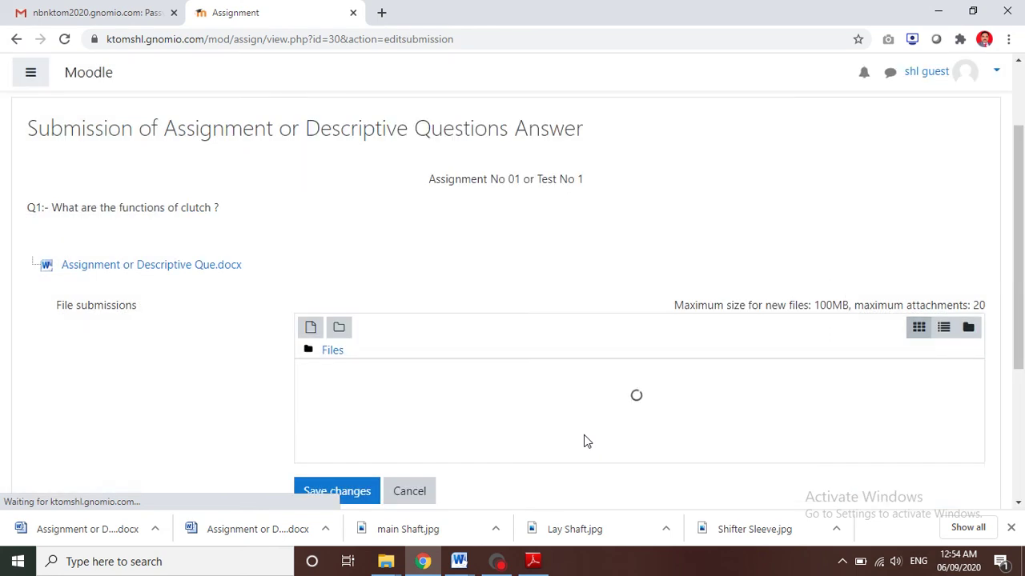
- Save the assignment submission with the uploaded PDF and review its submission status details
scroll(536, 398, "down", 2)
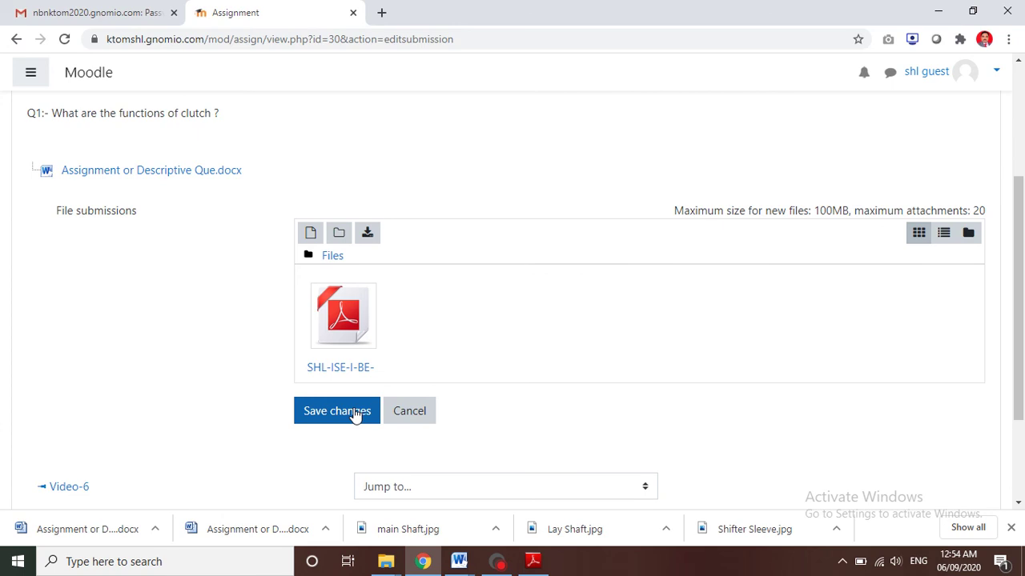
left_click(355, 414)
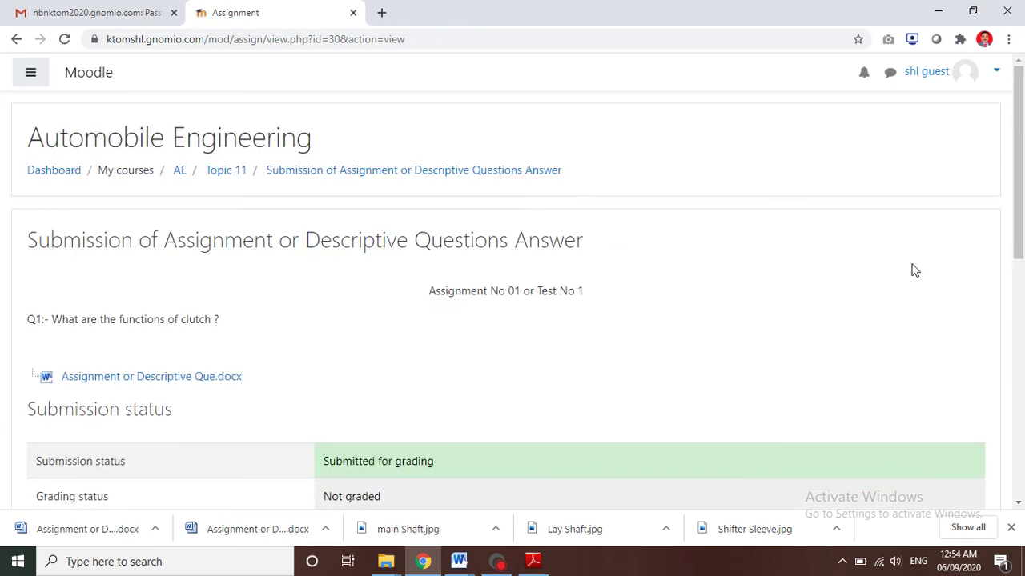
left_click_drag(1022, 179, 1022, 231)
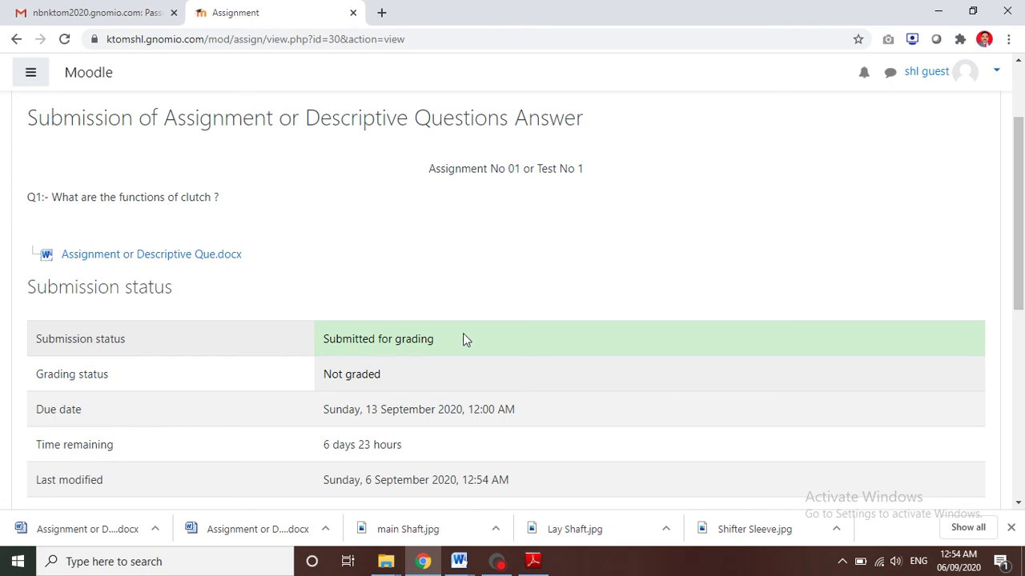
left_click_drag(1023, 237, 1023, 334)
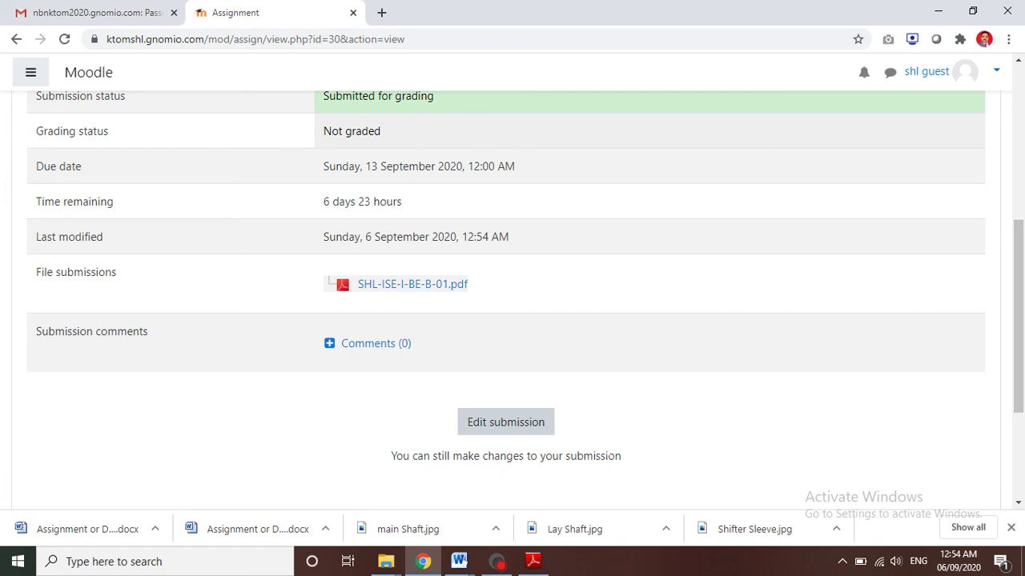
- Reopen the submission for editing and delete SHL-ISE-I-BE-B-01.pdf from the file submissions
left_click(499, 426)
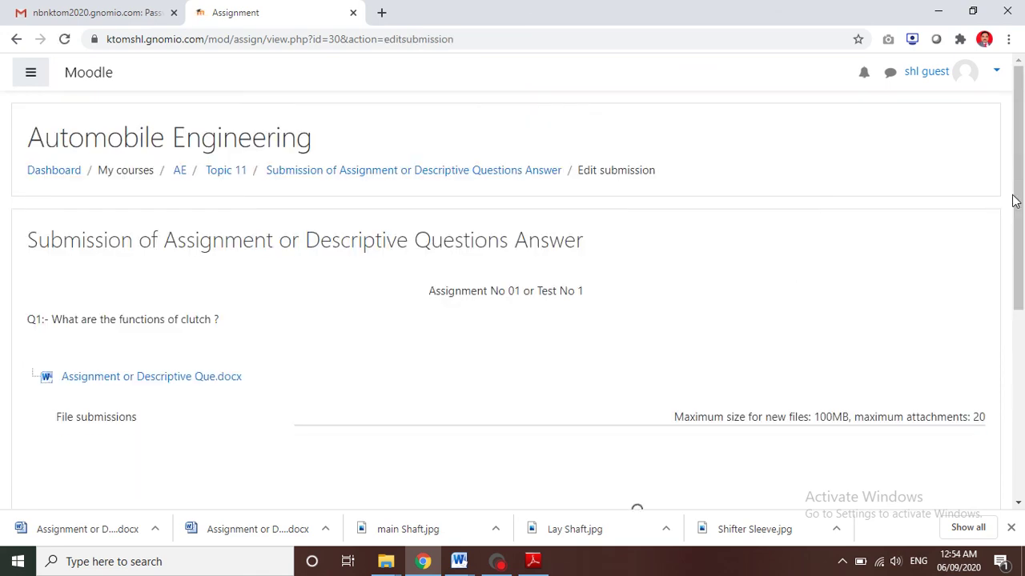
left_click_drag(1014, 199, 1020, 312)
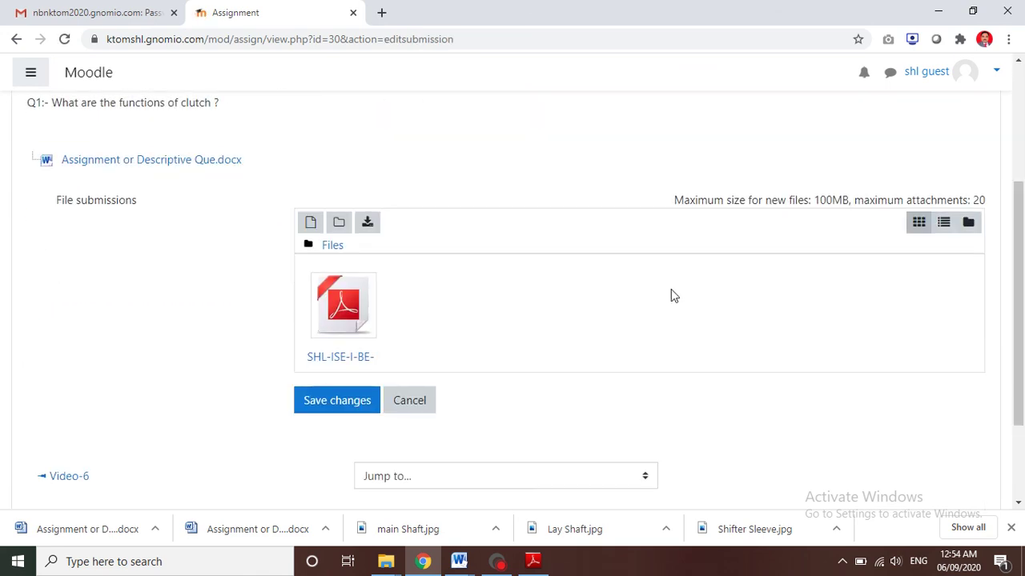
left_click(350, 305)
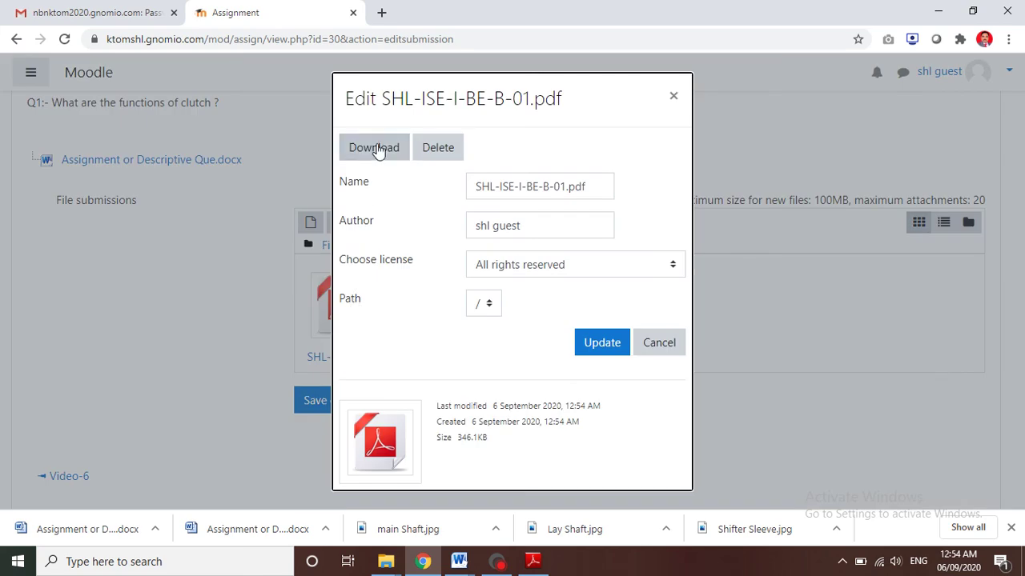
left_click(437, 149)
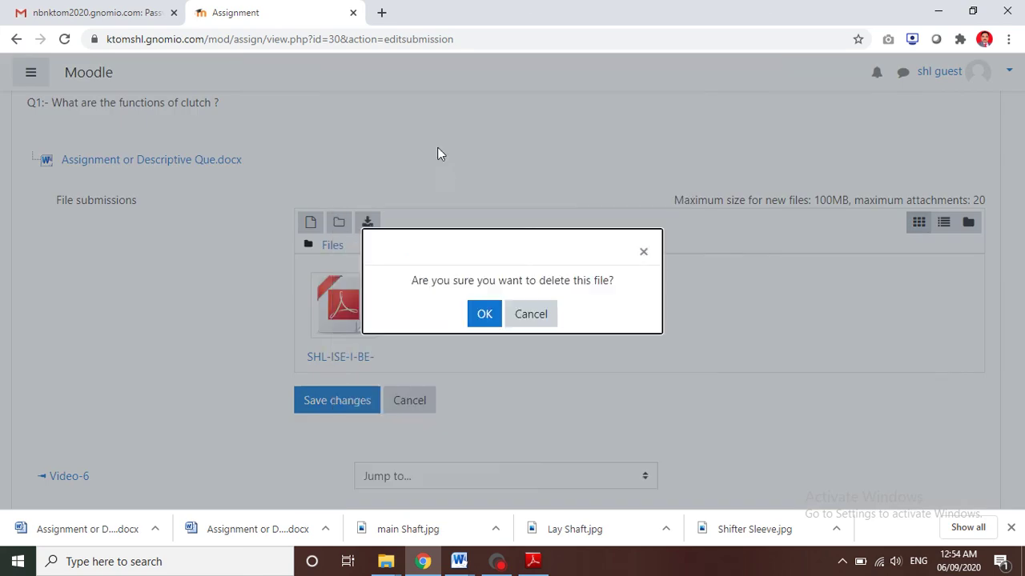
left_click(485, 314)
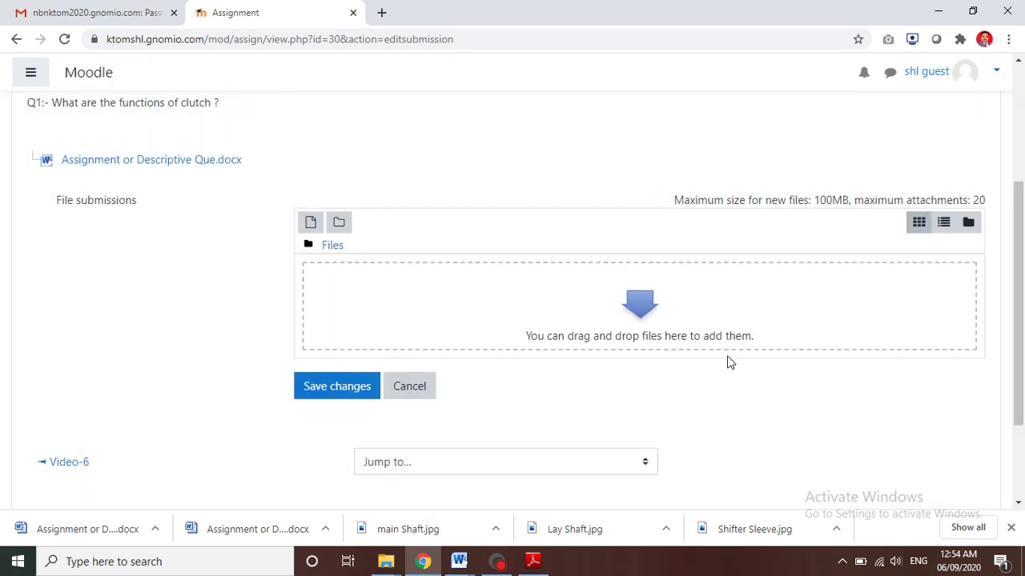
- Upload SHL-ISE-I-BE-B-01.pdf from the Desktop folder again, save the edited submission, and check its status
left_click(537, 310)
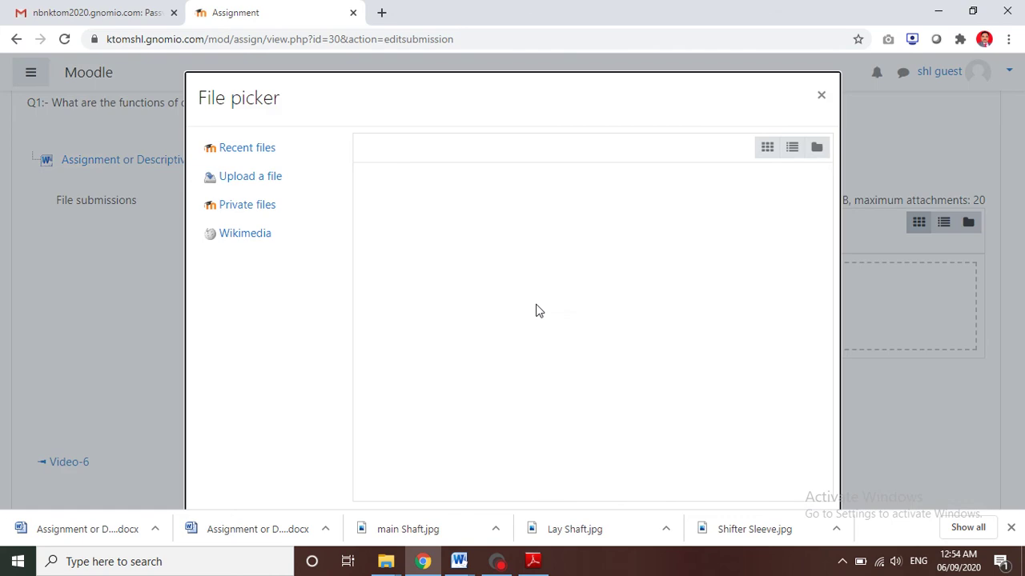
left_click(423, 242)
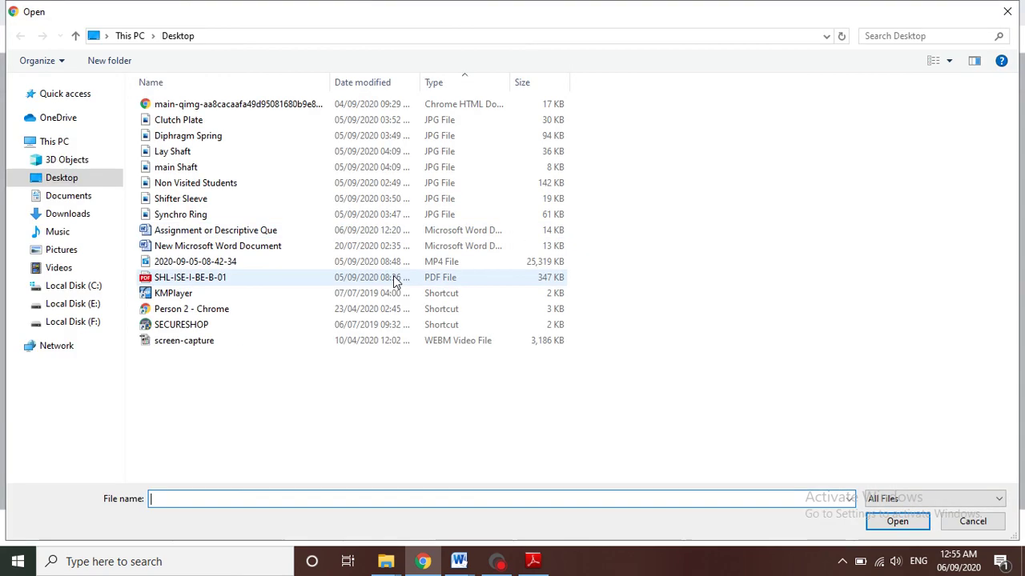
left_click(233, 282)
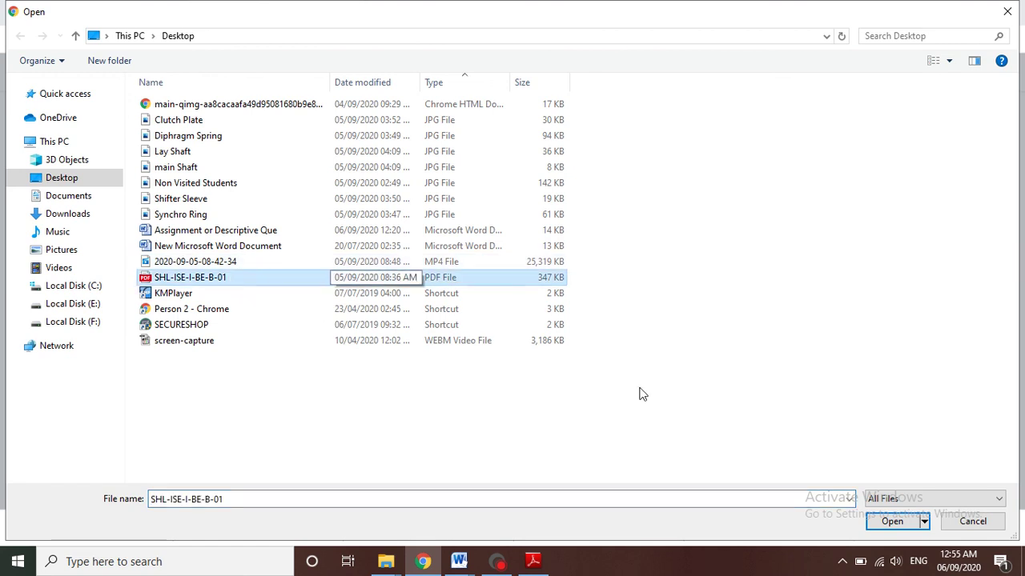
left_click(886, 524)
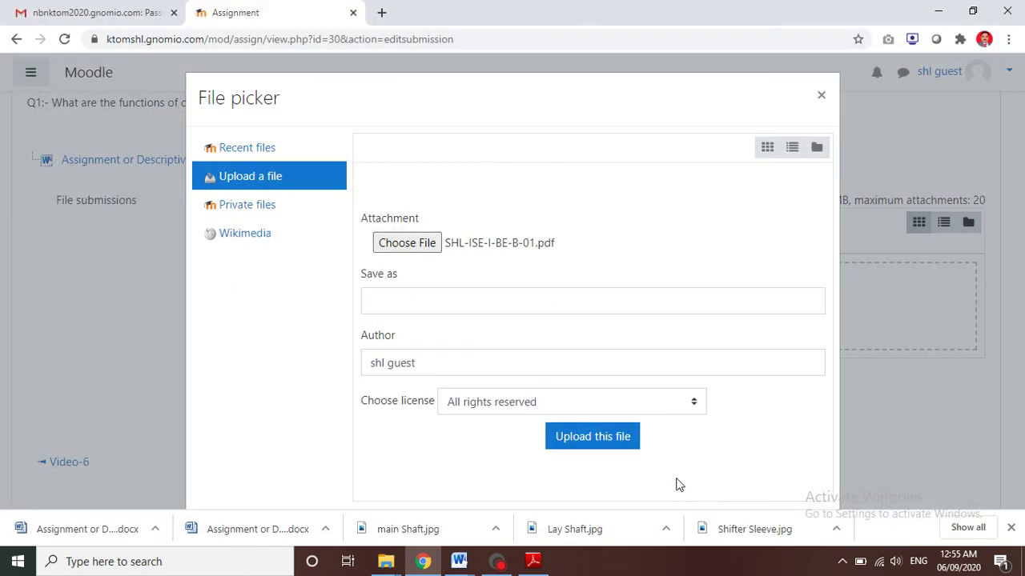
left_click(609, 441)
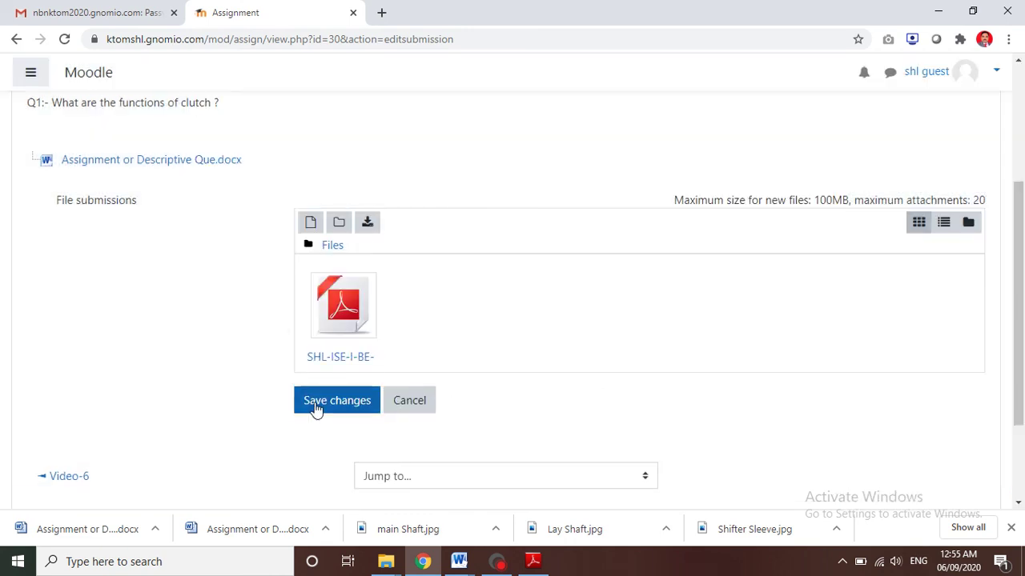
left_click(317, 409)
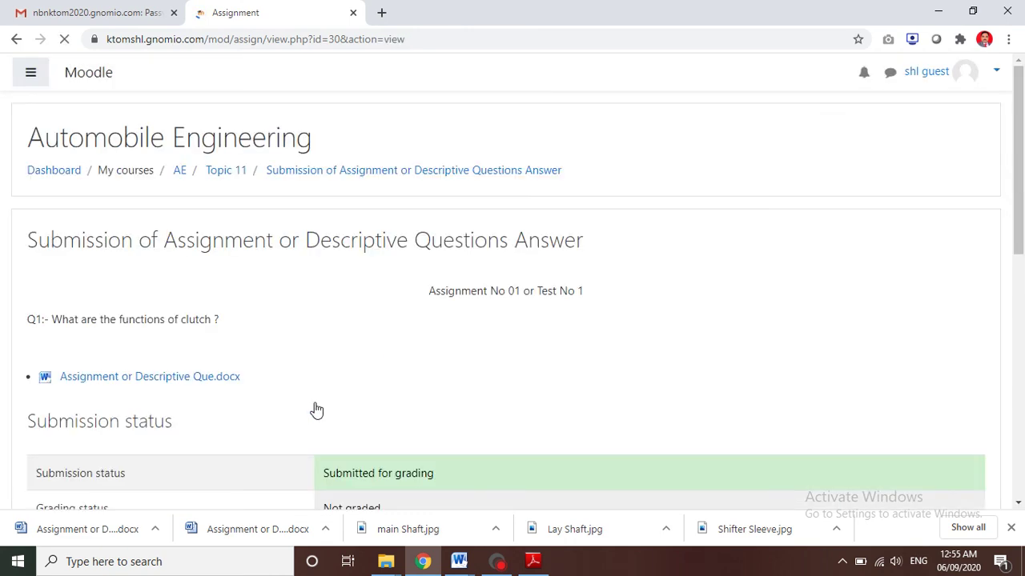
left_click_drag(1021, 160, 1020, 245)
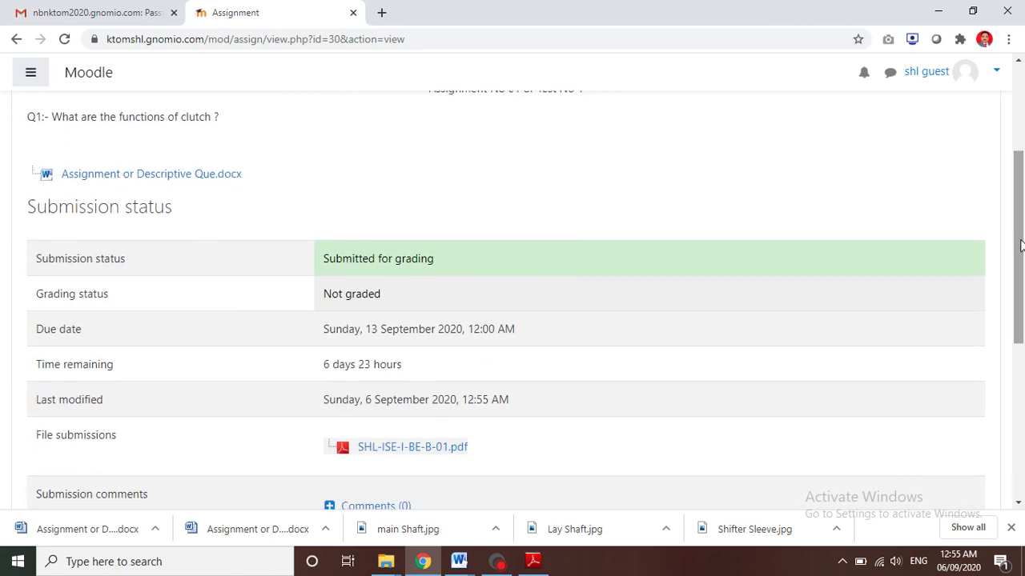
- Open the account options of the logged-in student
left_click(997, 73)
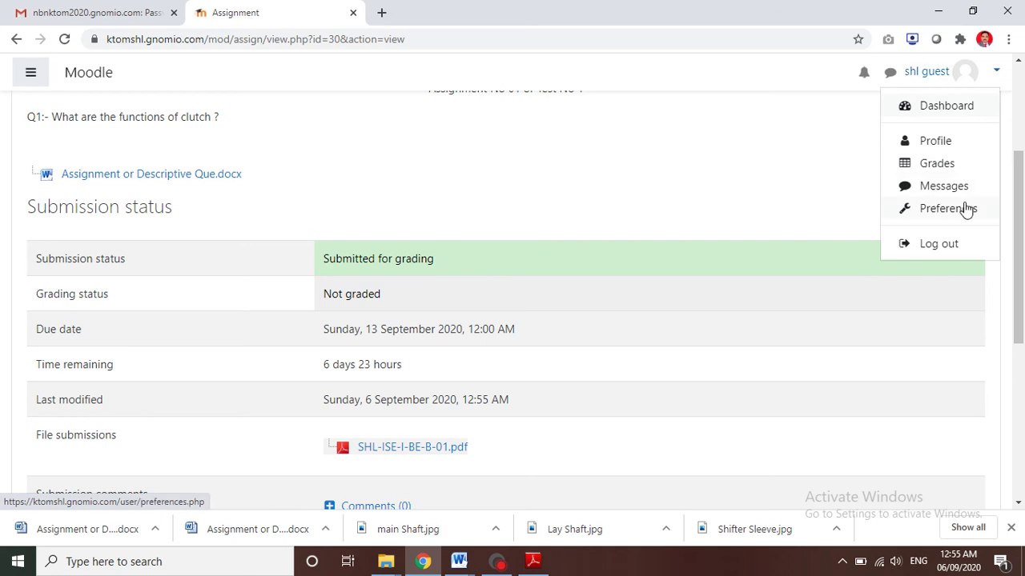